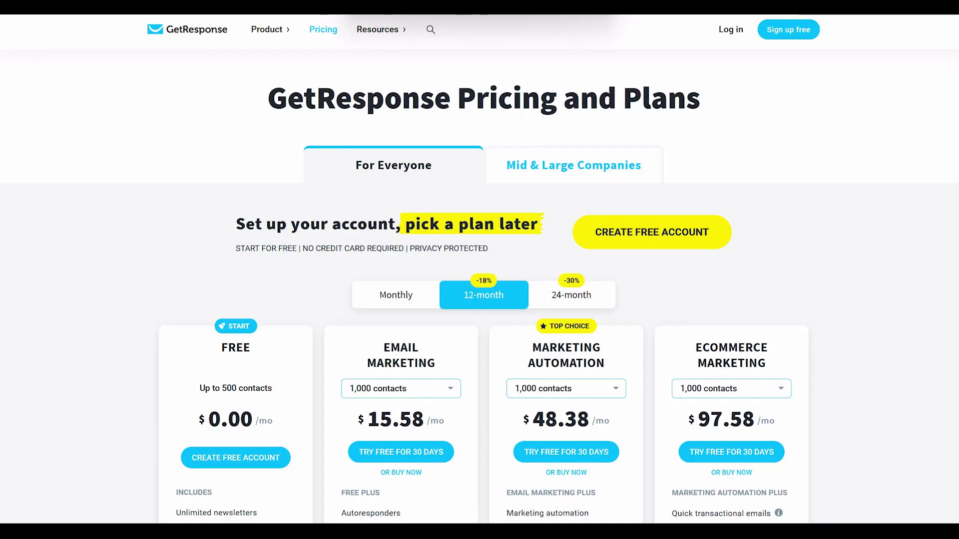
# Step: Glance at the What's new panel in GetResponse, then close it
pyautogui.scroll(-2, 483, 288)
pyautogui.scroll(-1, 483, 287)
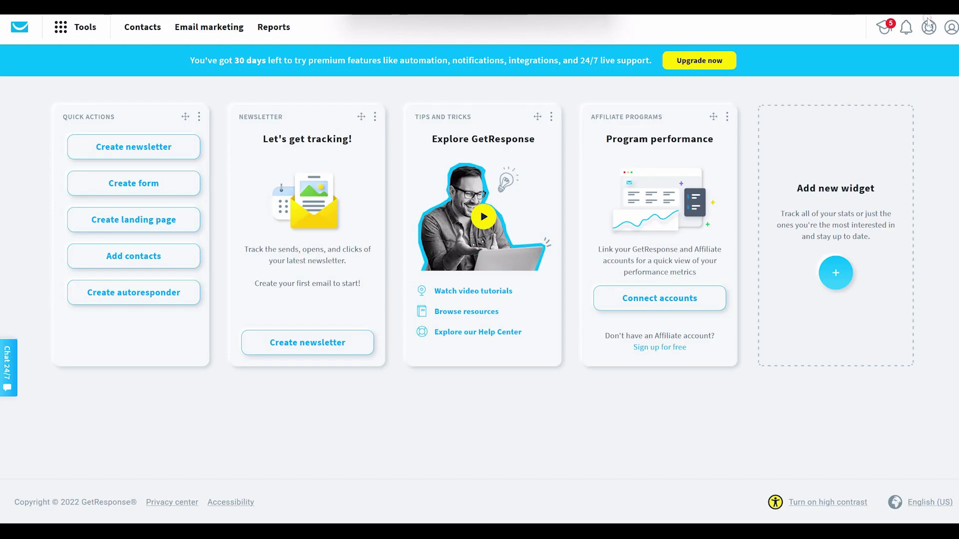
pyautogui.click(901, 29)
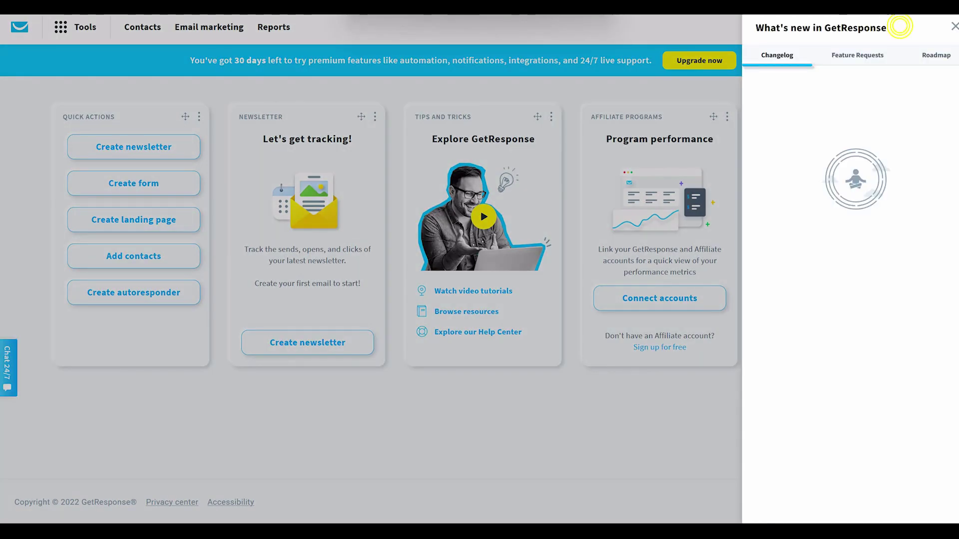
pyautogui.click(952, 28)
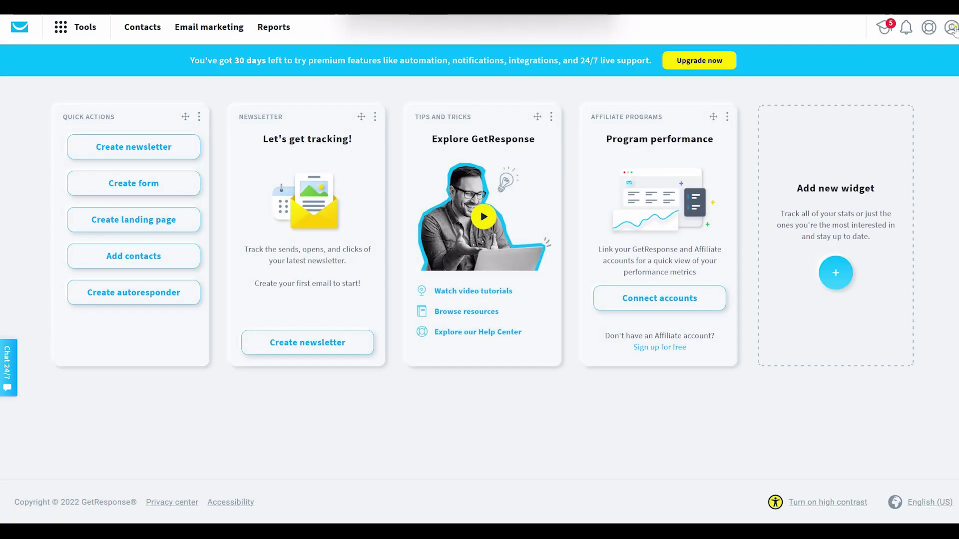
# Step: Launch the Create a website quickly guide and choose the AI-powered builder
pyautogui.click(884, 29)
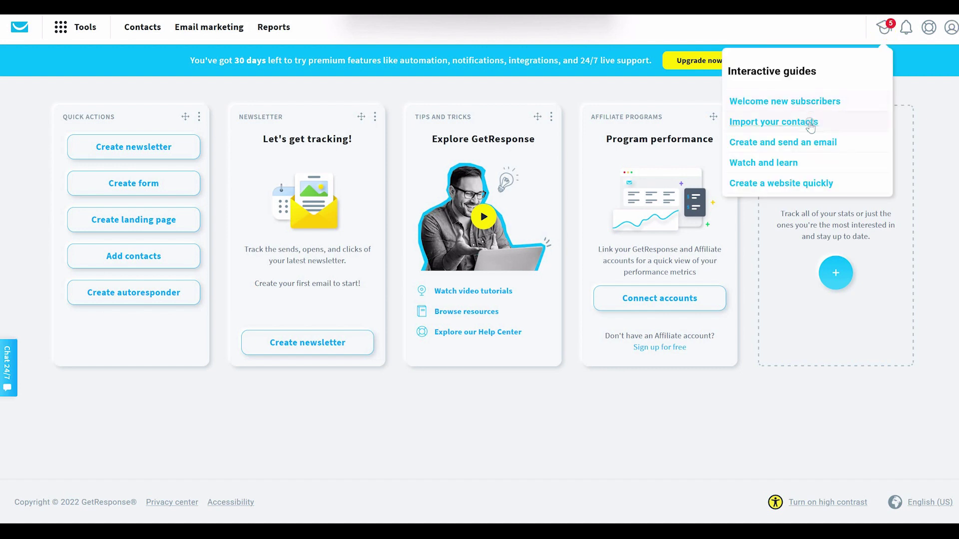
pyautogui.click(808, 185)
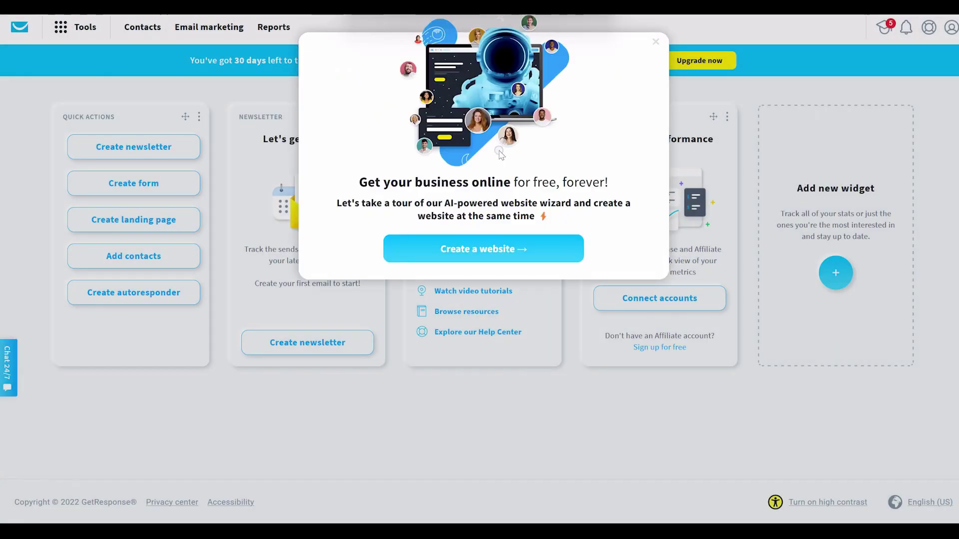
pyautogui.click(495, 248)
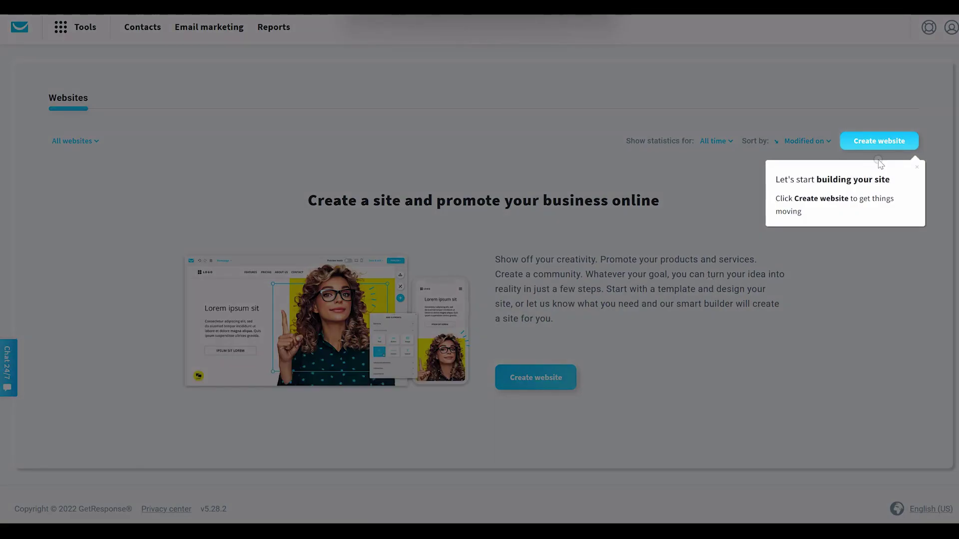
pyautogui.click(887, 144)
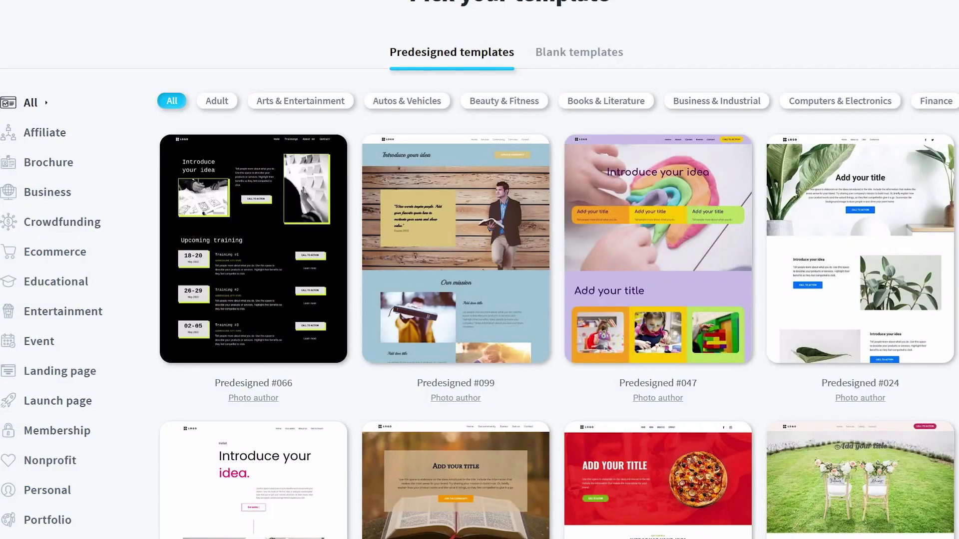
pyautogui.scroll(-15, 480, 270)
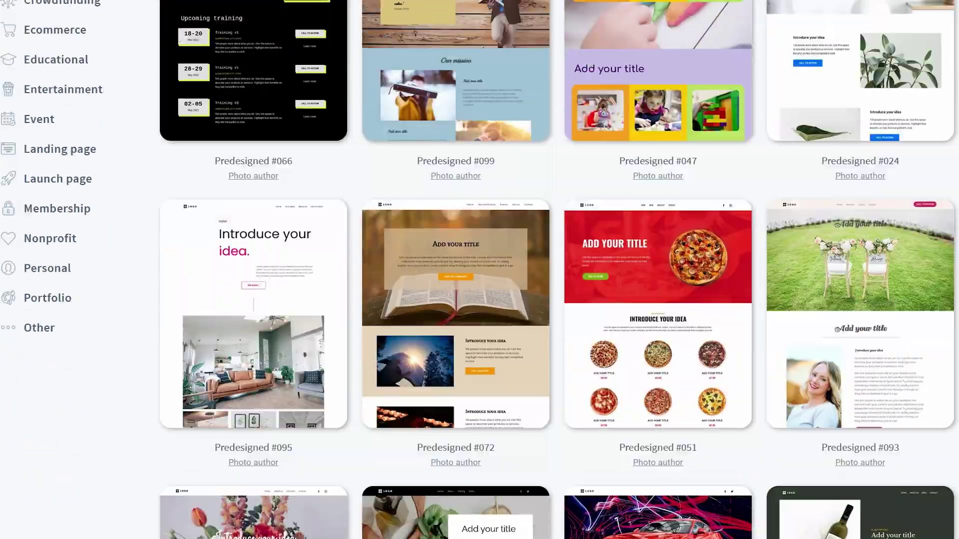
pyautogui.scroll(-20, 559, 269)
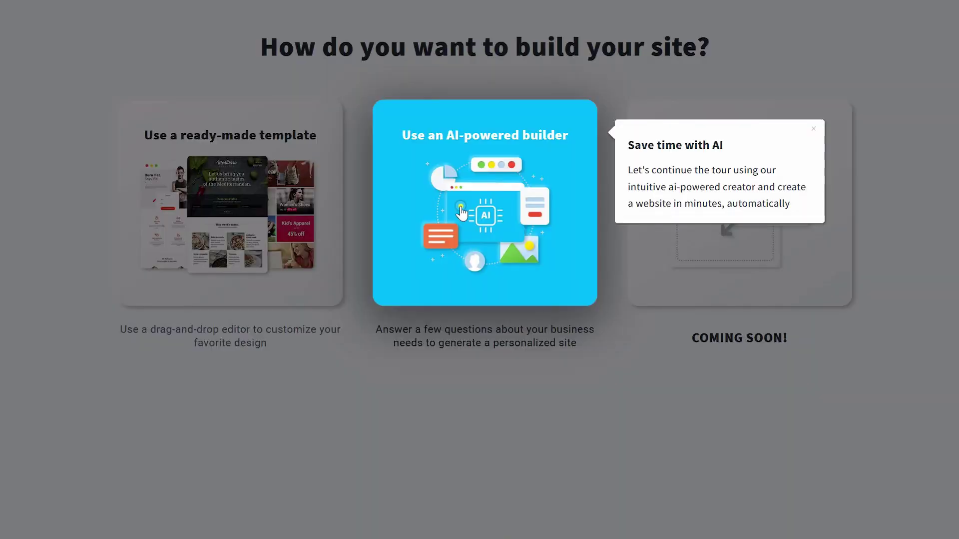
pyautogui.click(460, 212)
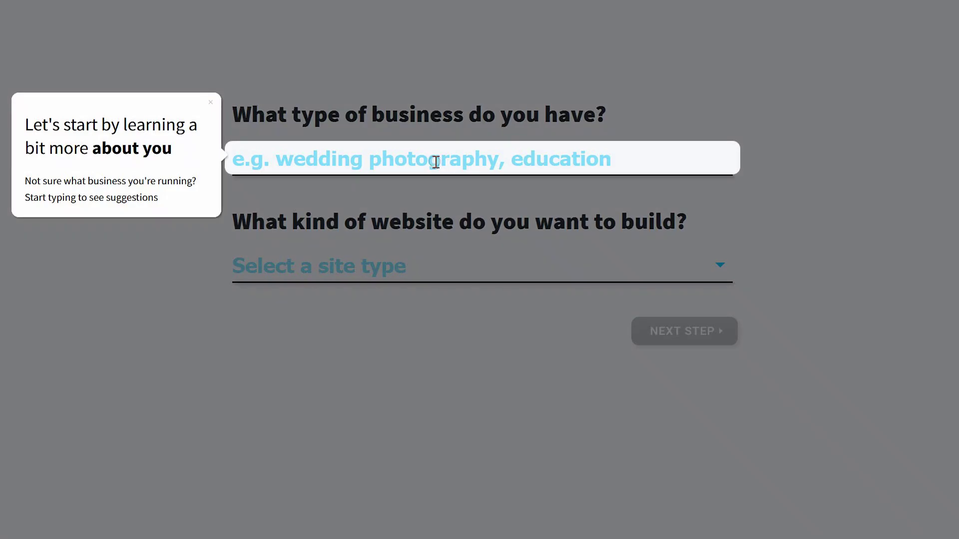
# Step: Enter Coaching as the type of business and pick a site type
pyautogui.click(432, 159)
pyautogui.write('Coaching')
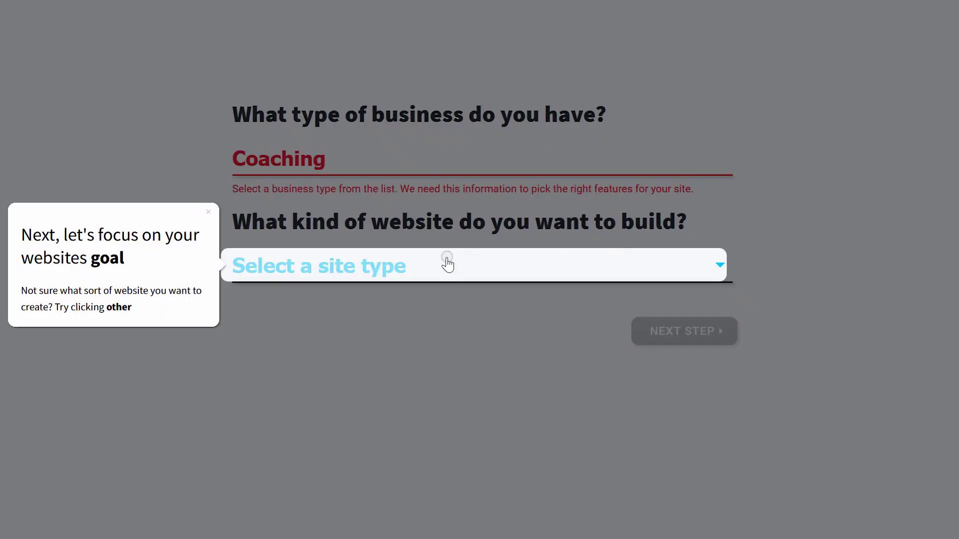
pyautogui.click(428, 272)
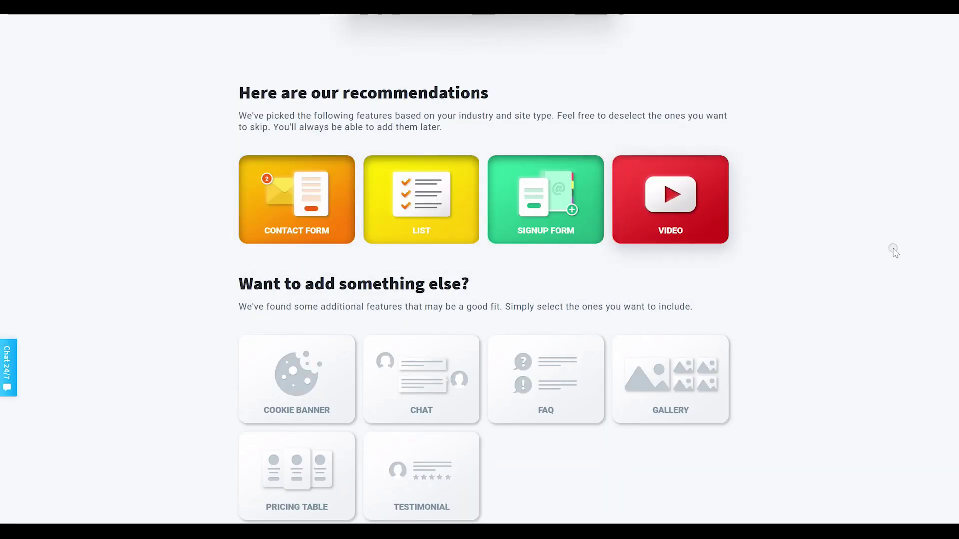
# Step: Add the Chat feature to the recommended site features and continue
pyautogui.scroll(-1, 957, 148)
pyautogui.scroll(-1, 956, 148)
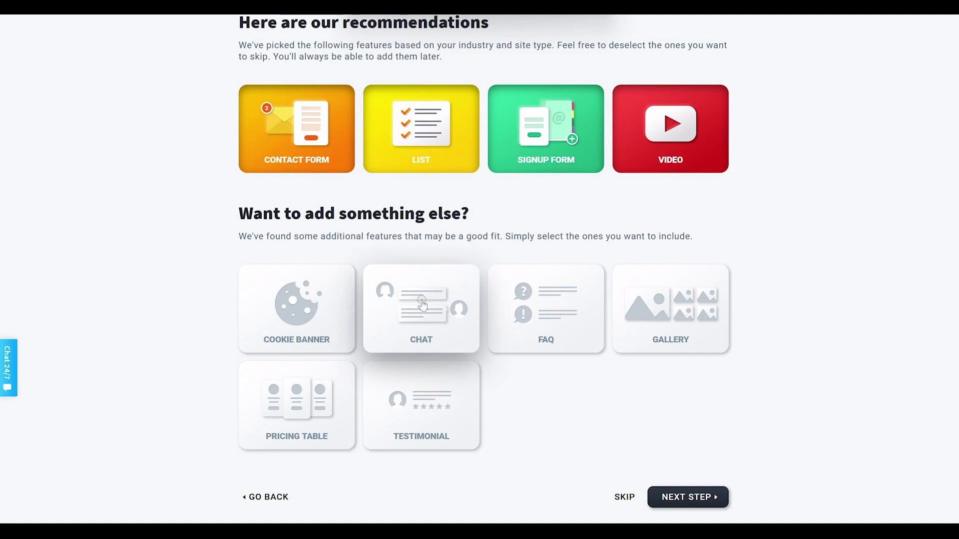
pyautogui.click(422, 305)
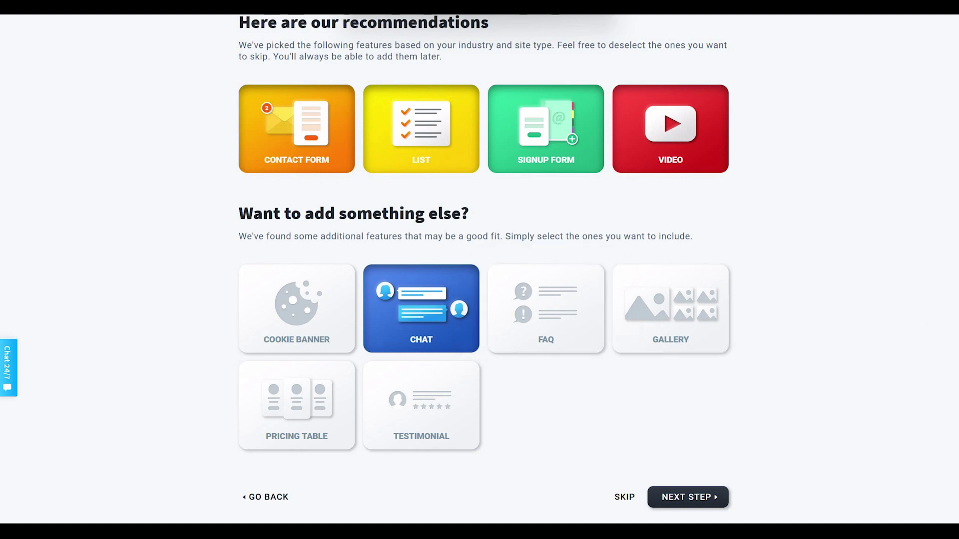
pyautogui.scroll(-2, 666, 501)
pyautogui.click(699, 446)
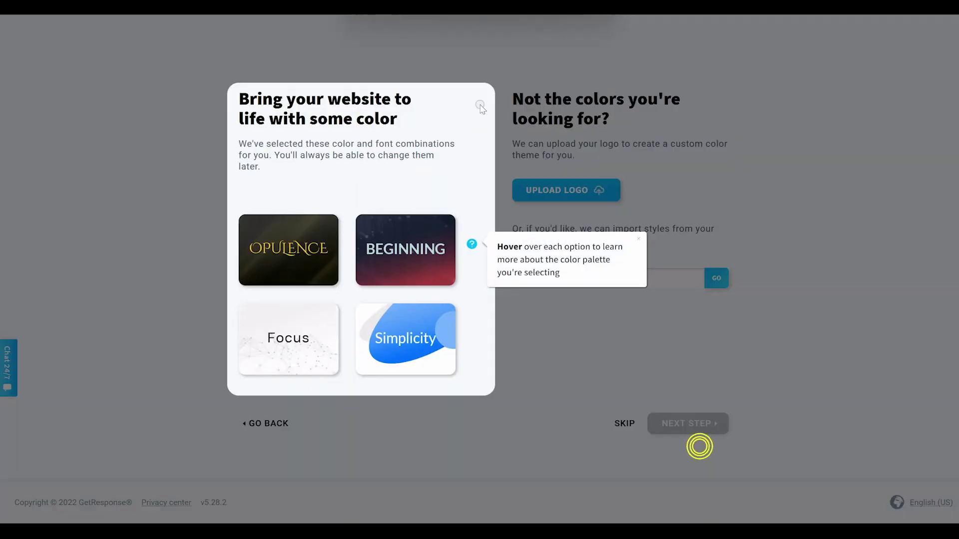
pyautogui.click(289, 337)
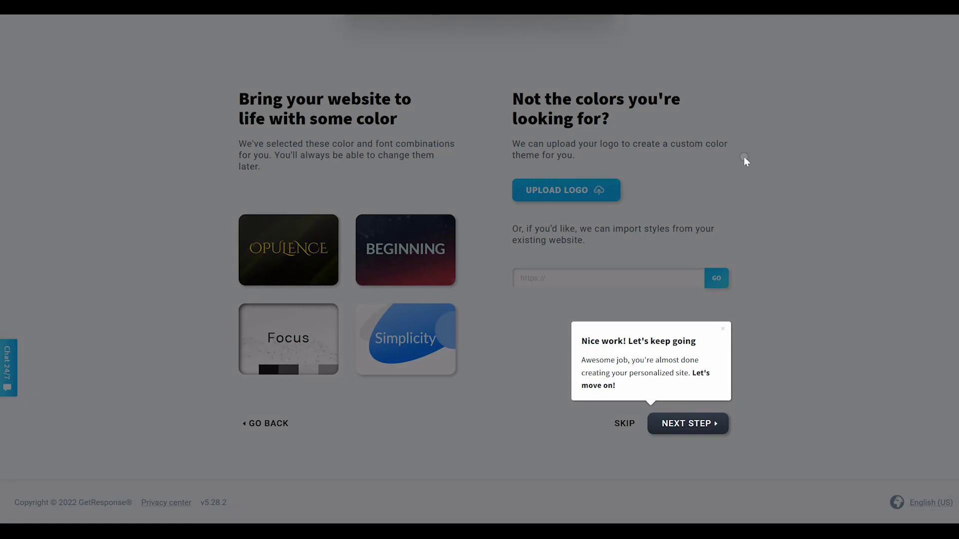
pyautogui.click(621, 282)
pyautogui.write('retrospectimages.com')
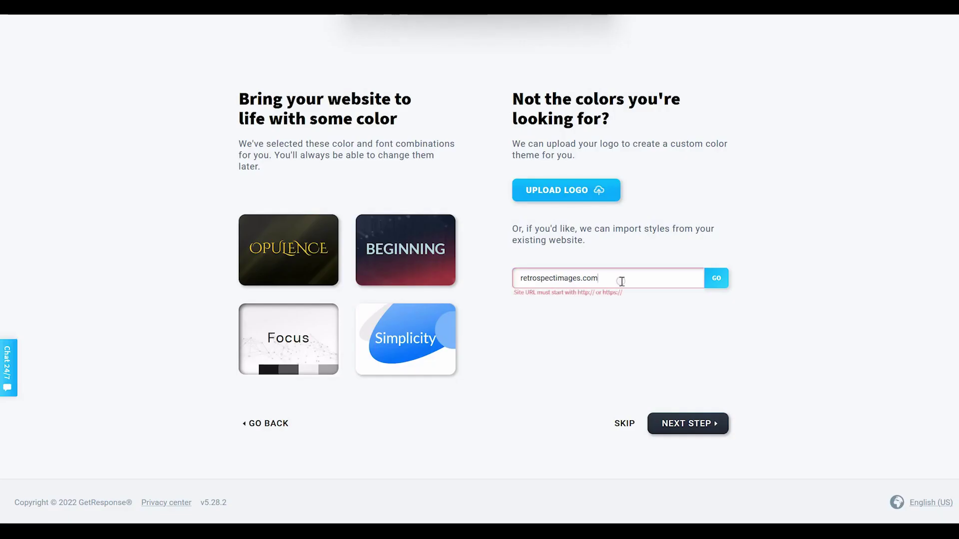
pyautogui.click(520, 275)
pyautogui.write('http://')
pyautogui.press('Return')
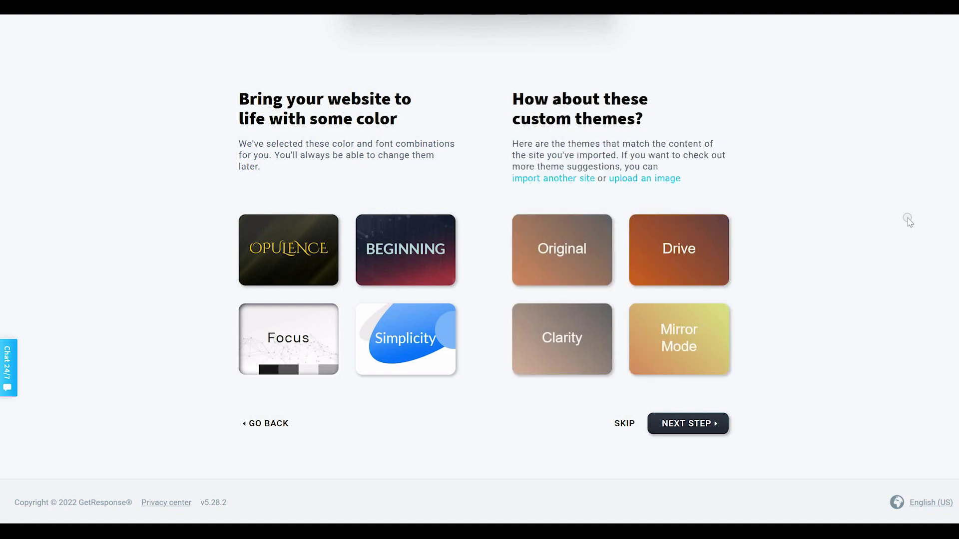
pyautogui.click(684, 417)
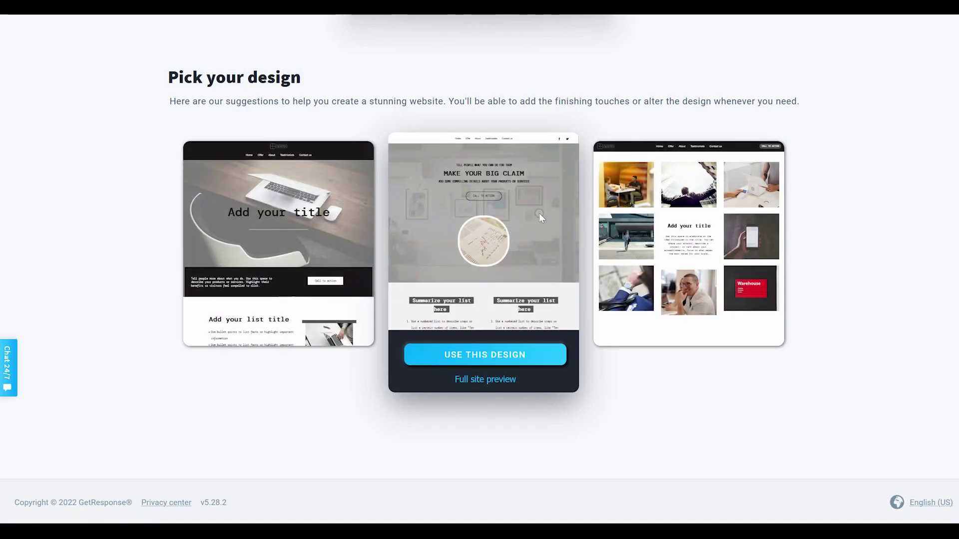
# Step: Use the first suggested design with the laptop-on-desk title image
pyautogui.moveTo(320, 214)
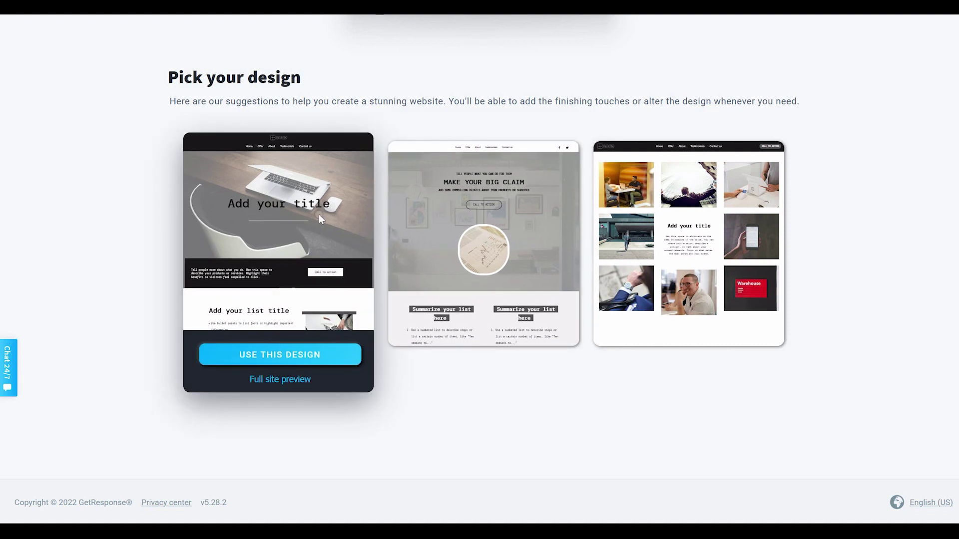
pyautogui.click(302, 355)
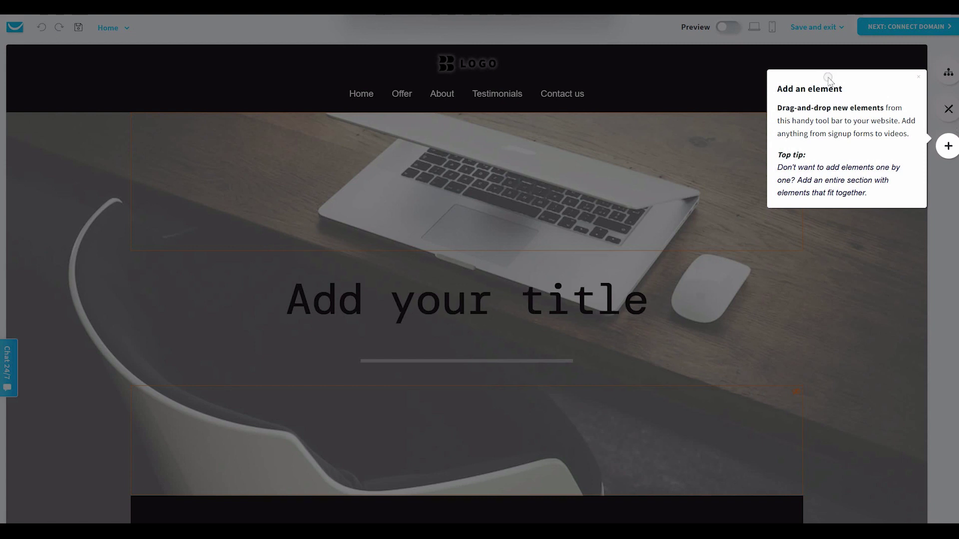
# Step: Open the Manage pages list showing Home through Enter password page
pyautogui.click(948, 145)
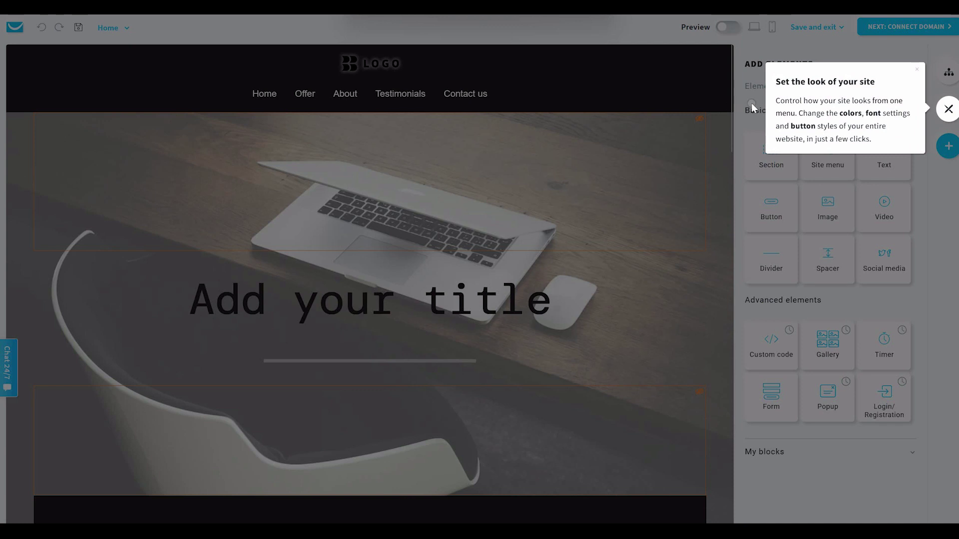
pyautogui.click(948, 110)
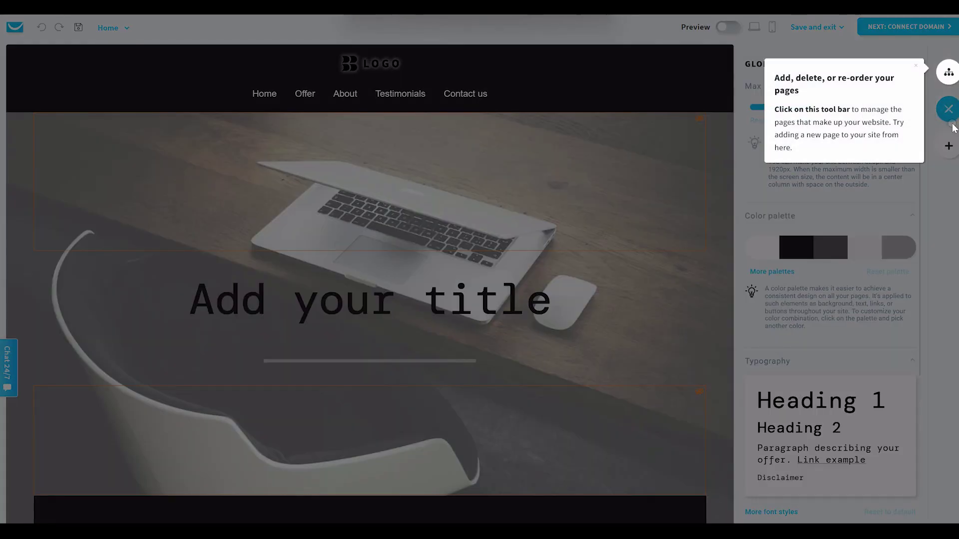
pyautogui.click(949, 74)
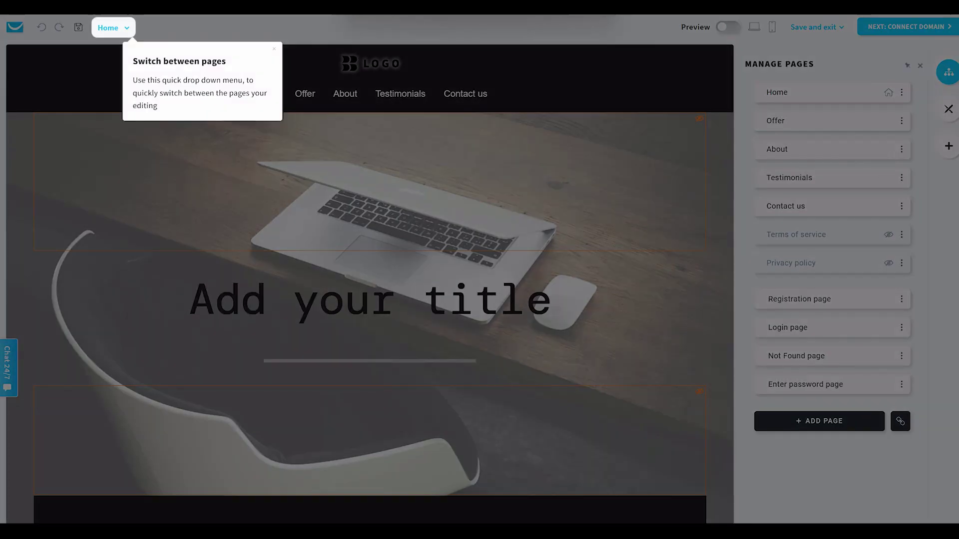
pyautogui.click(107, 28)
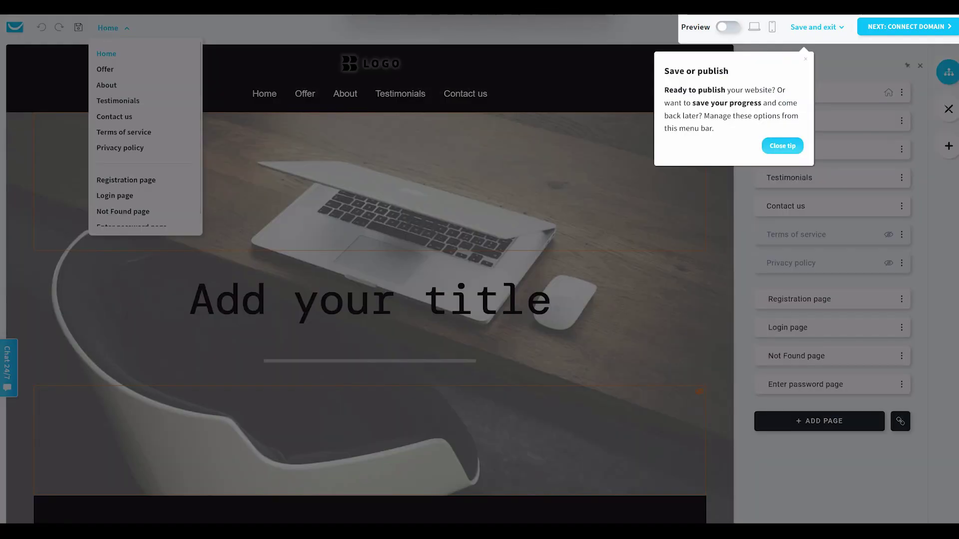
# Step: Dismiss the save-or-publish tip and open a page section's settings
pyautogui.click(816, 28)
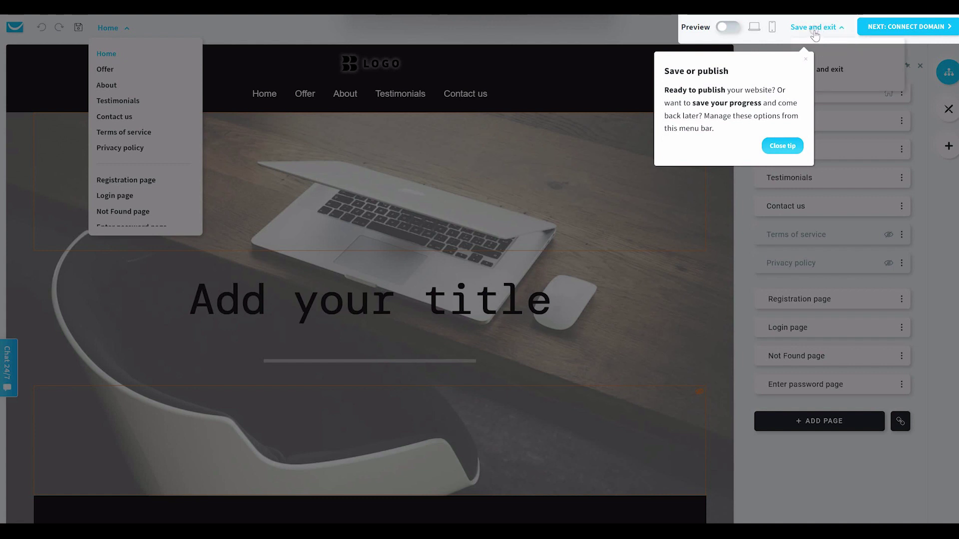
pyautogui.click(782, 147)
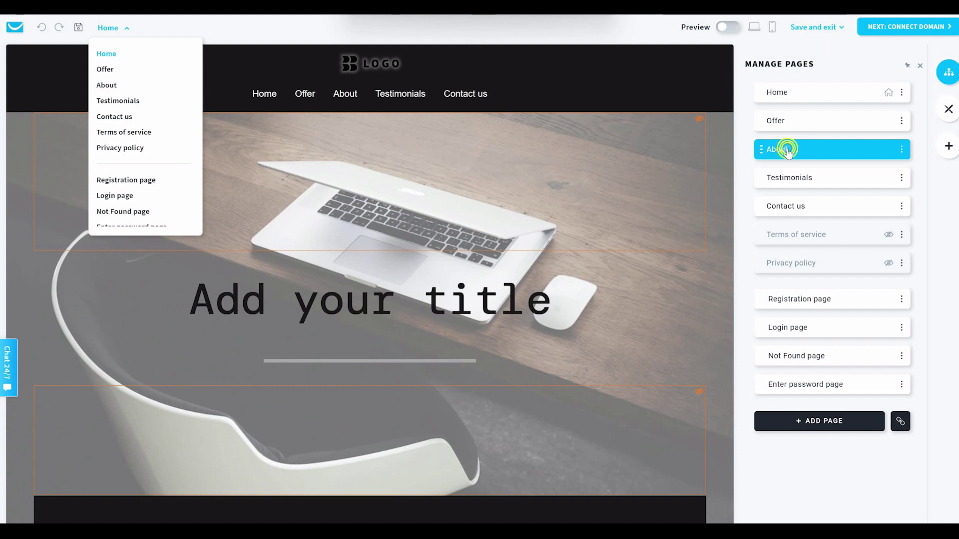
pyautogui.scroll(-10, 731, 138)
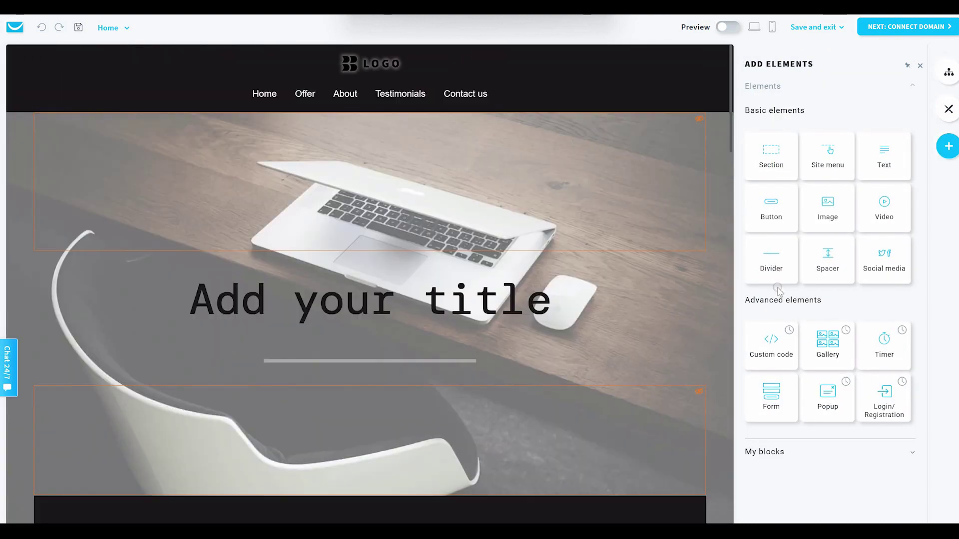
pyautogui.moveTo(731, 125); pyautogui.dragTo(722, 381)
pyautogui.click(721, 379)
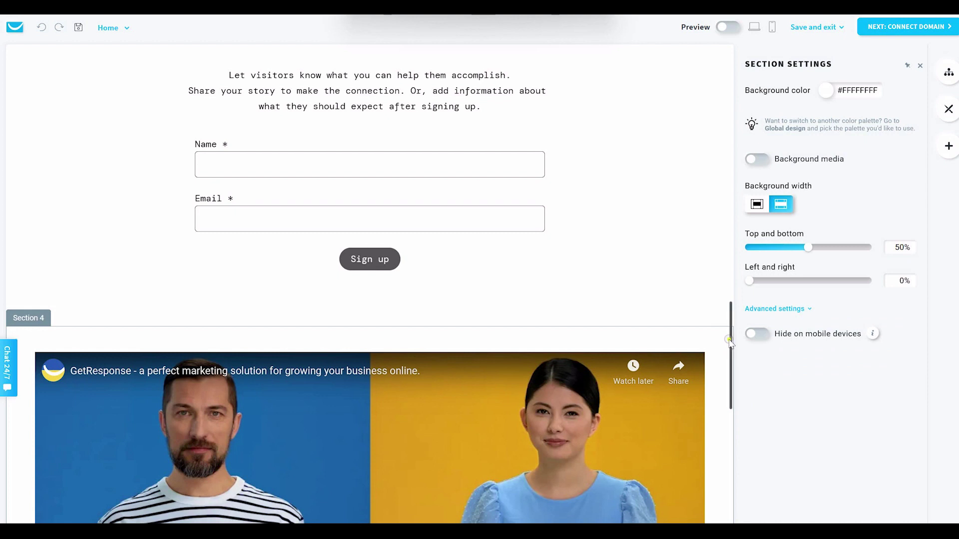
pyautogui.scroll(-8, 727, 336)
pyautogui.moveTo(728, 433); pyautogui.dragTo(732, 80)
# Step: Change the Heading 1 font in Global design from DM Mono to Roboto
pyautogui.click(949, 108)
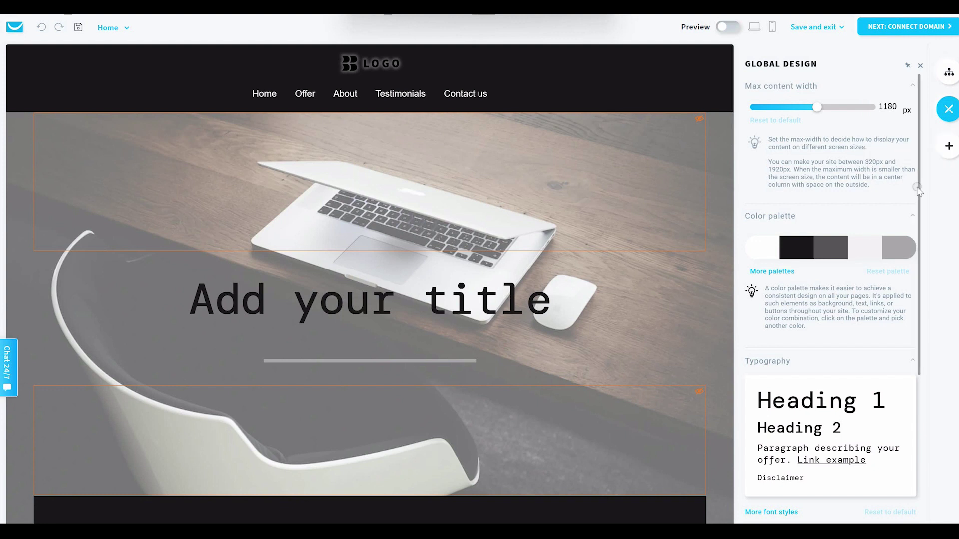
pyautogui.moveTo(918, 187); pyautogui.dragTo(922, 251)
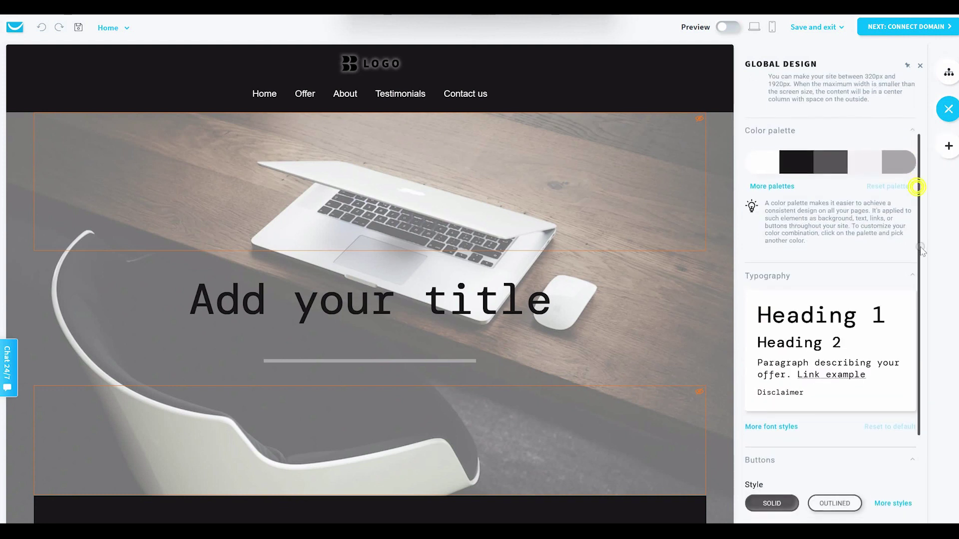
pyautogui.click(830, 317)
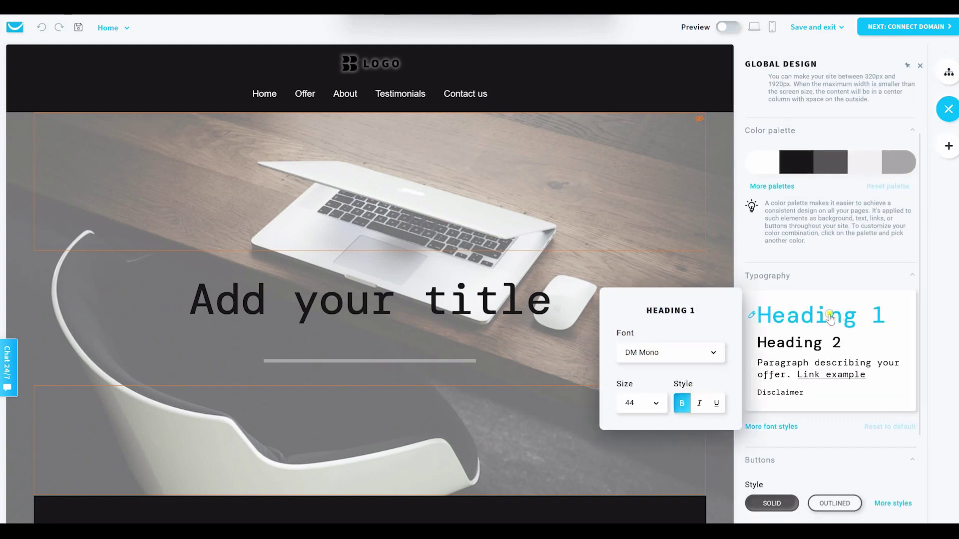
pyautogui.click(765, 427)
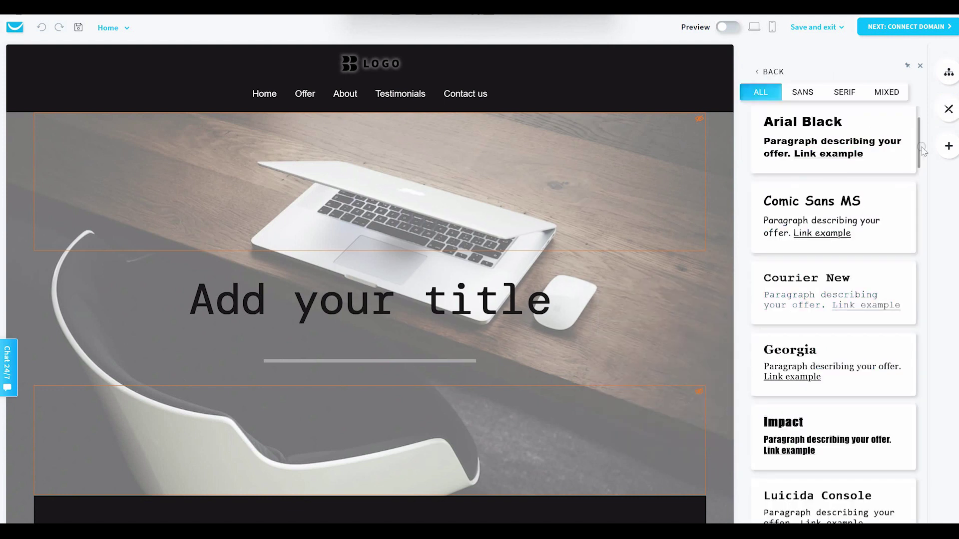
pyautogui.scroll(-6, 916, 146)
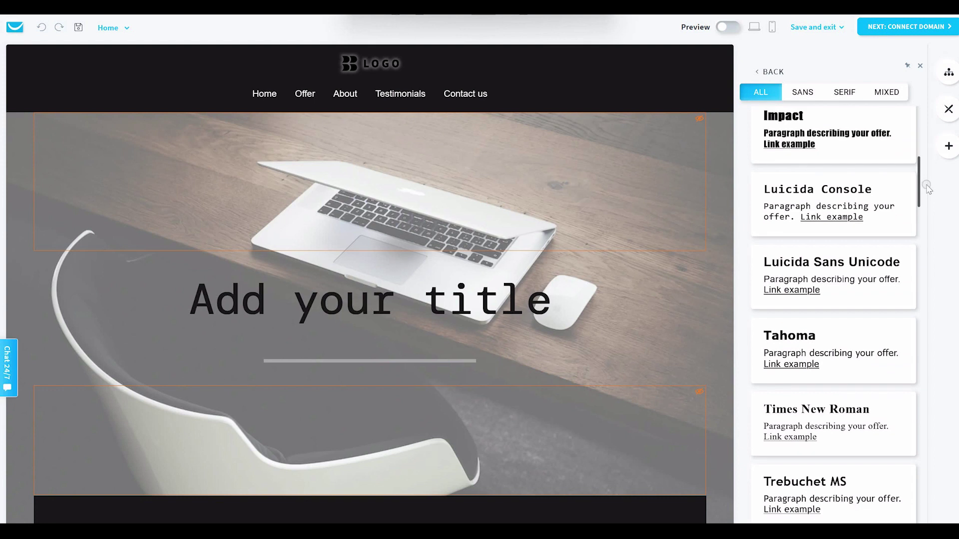
pyautogui.scroll(-3, 928, 187)
pyautogui.click(914, 471)
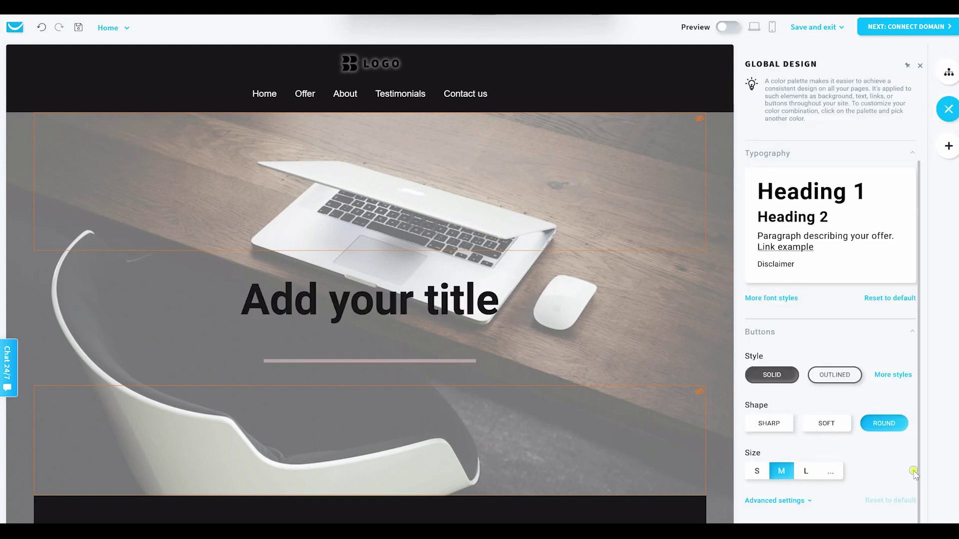
# Step: Try the header logo's options: save as block, embed from URL, replace image
pyautogui.click(693, 90)
pyautogui.click(716, 63)
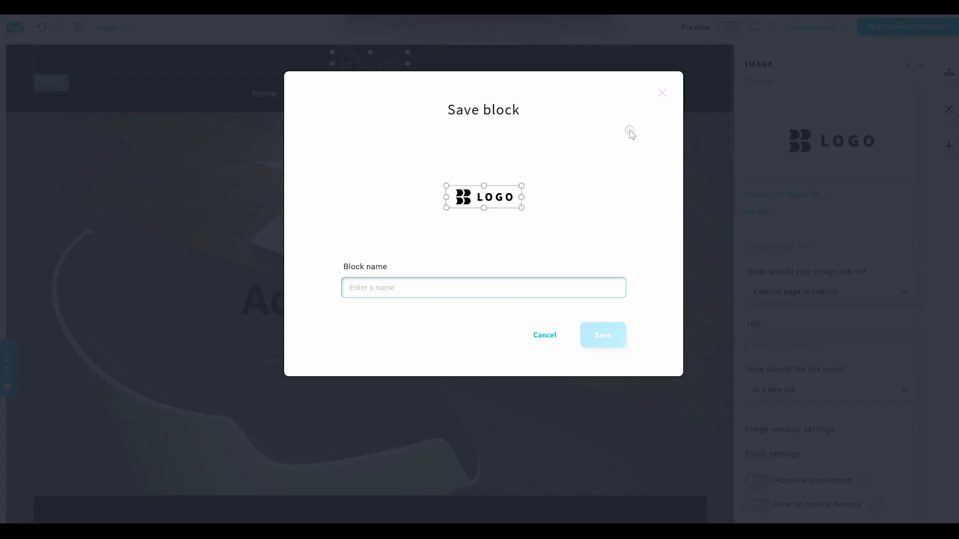
pyautogui.click(544, 335)
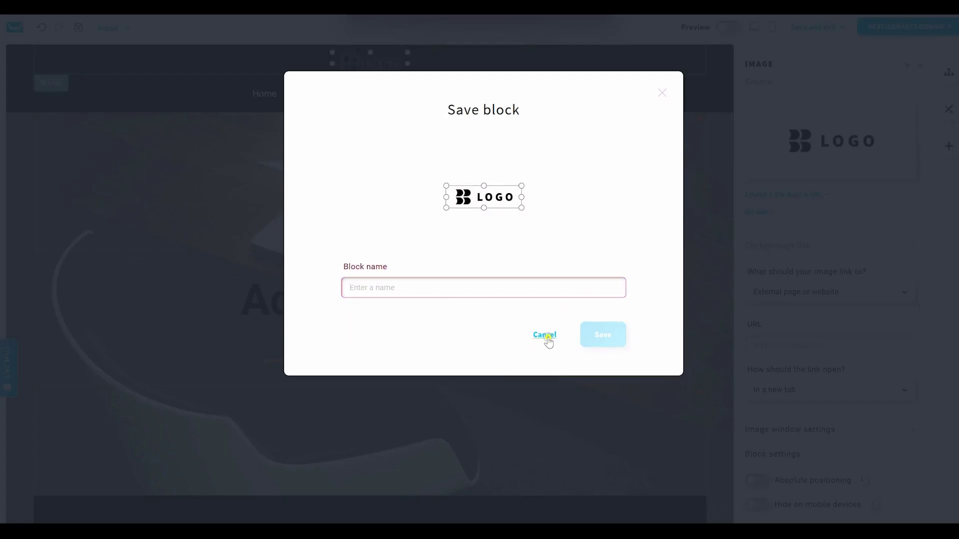
pyautogui.click(461, 64)
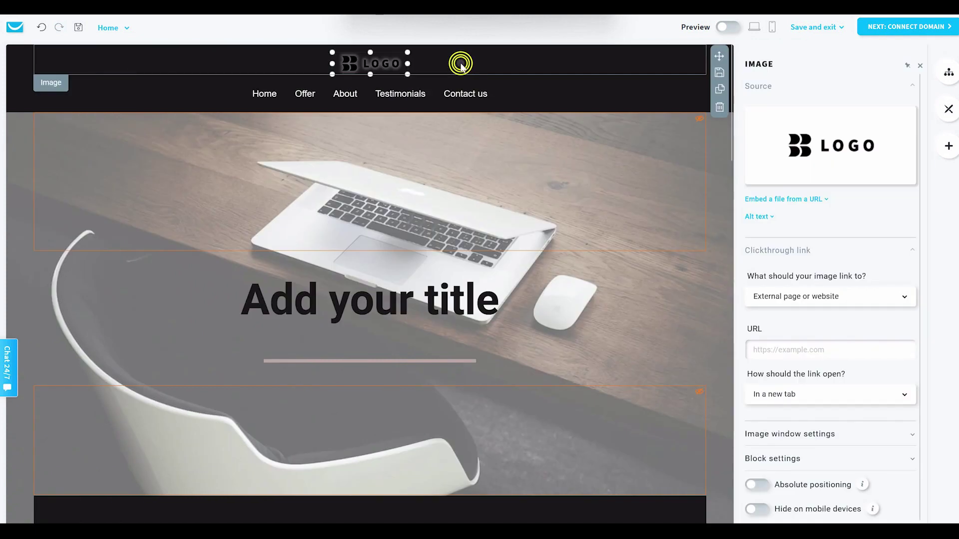
pyautogui.click(788, 201)
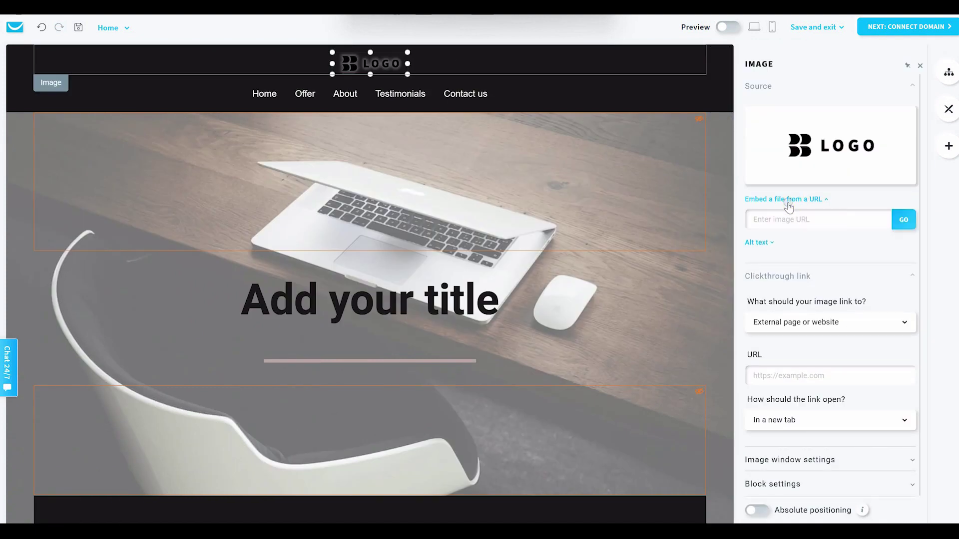
pyautogui.click(789, 201)
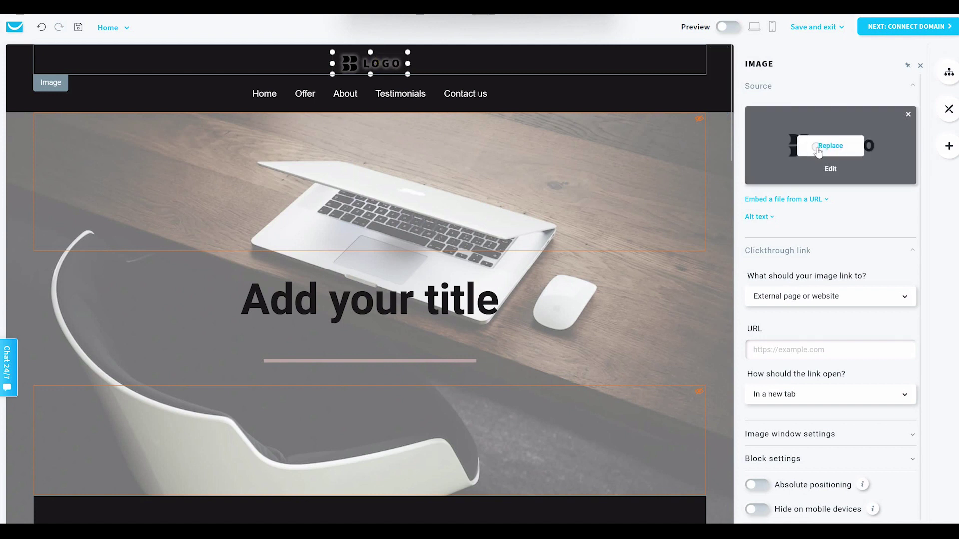
pyautogui.click(822, 148)
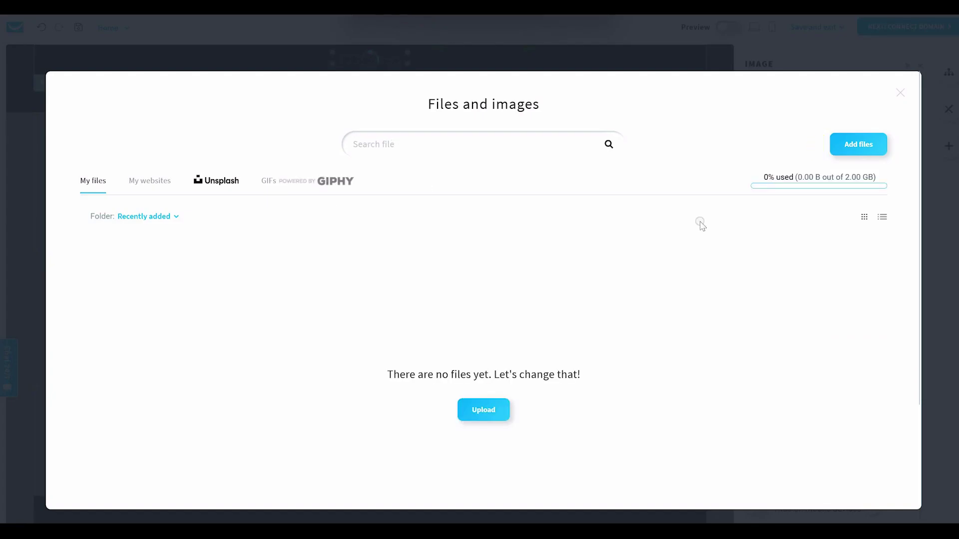
pyautogui.click(493, 414)
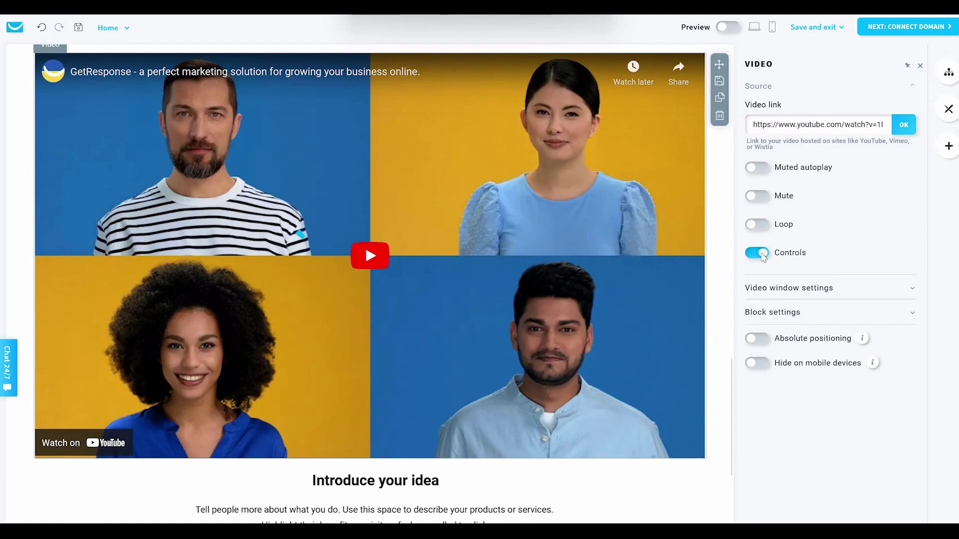
pyautogui.scroll(10, 729, 391)
# Step: Replace the hero section's background, searching Unsplash photos for 'desk'
pyautogui.click(708, 272)
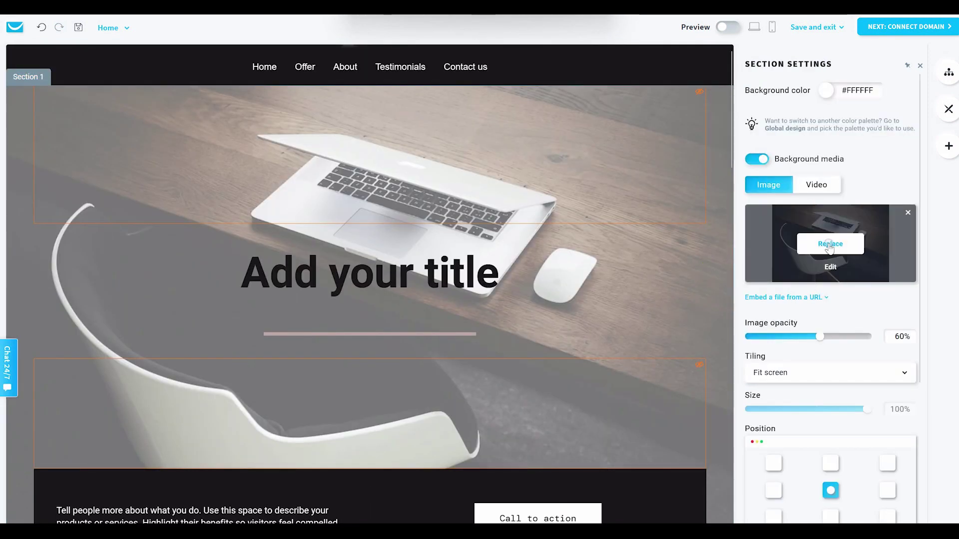
pyautogui.click(829, 244)
pyautogui.click(392, 143)
pyautogui.write('desk')
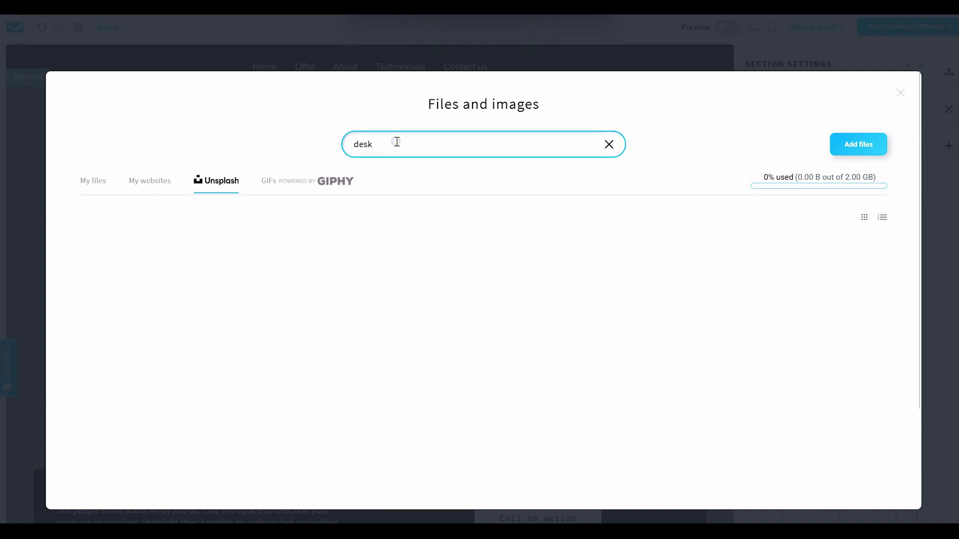
pyautogui.moveTo(925, 246); pyautogui.dragTo(921, 313)
# Step: Set the white desk lamp photo as hero background and keep the getresponsesite.com domain
pyautogui.click(289, 235)
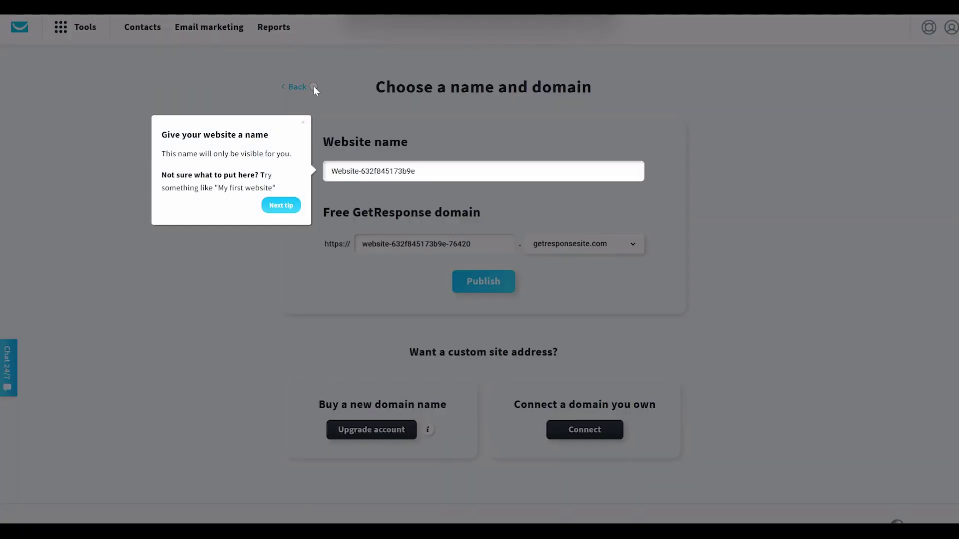
pyautogui.click(303, 125)
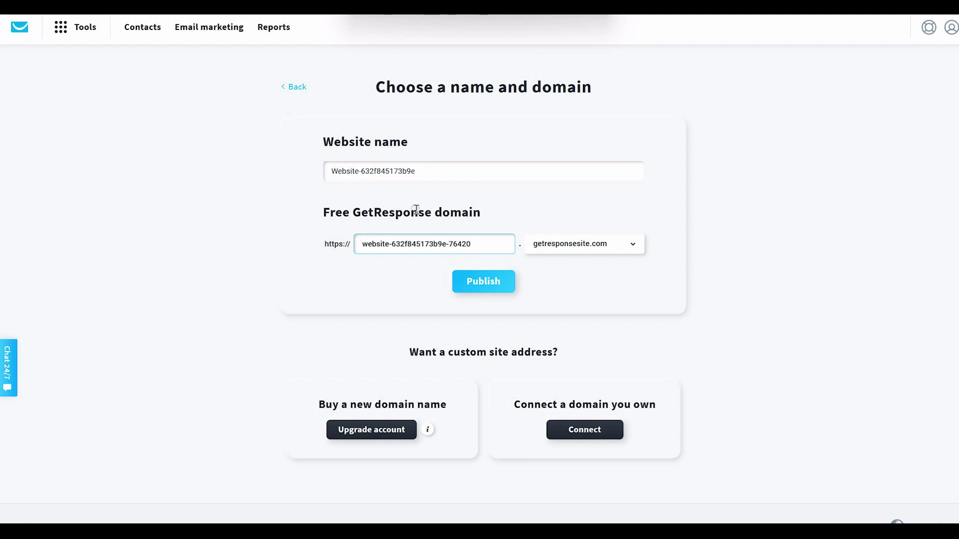
pyautogui.click(632, 247)
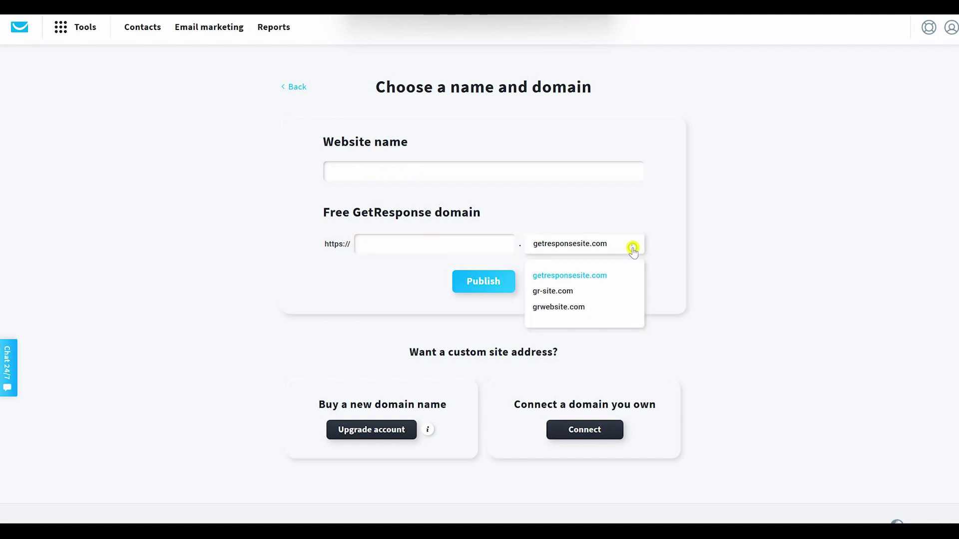
pyautogui.click(738, 205)
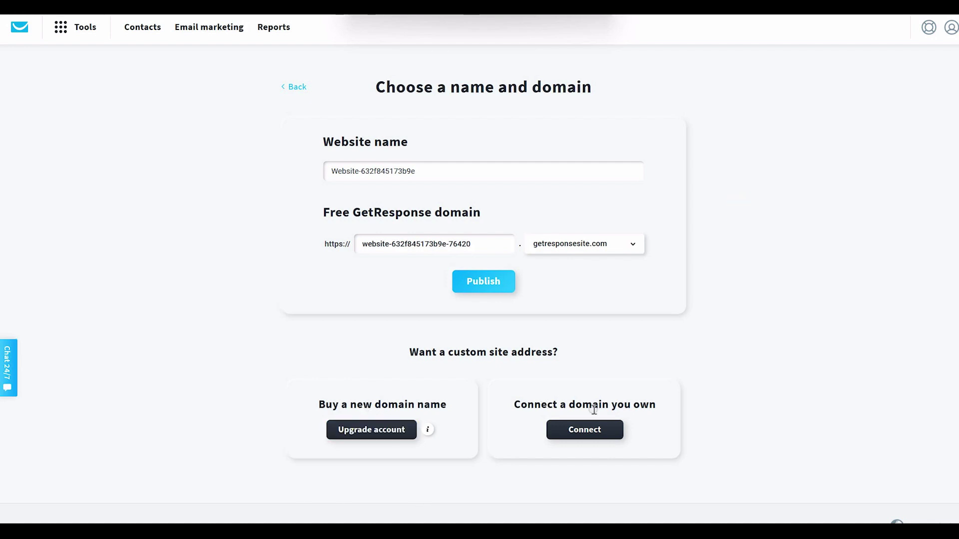